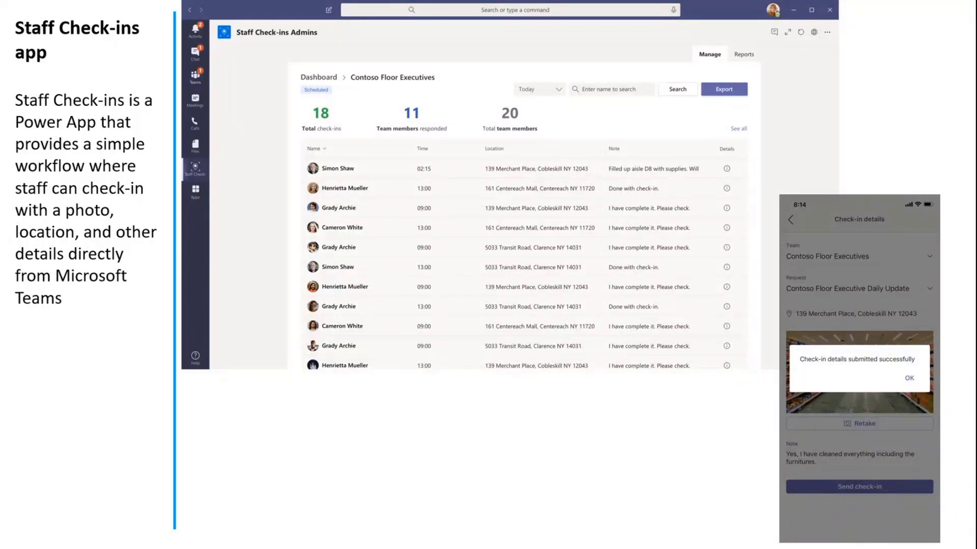
# End the slide show and return to editing the StaffCheckins_AppTemplate deck at slide 5.
pyautogui.press('Escape')
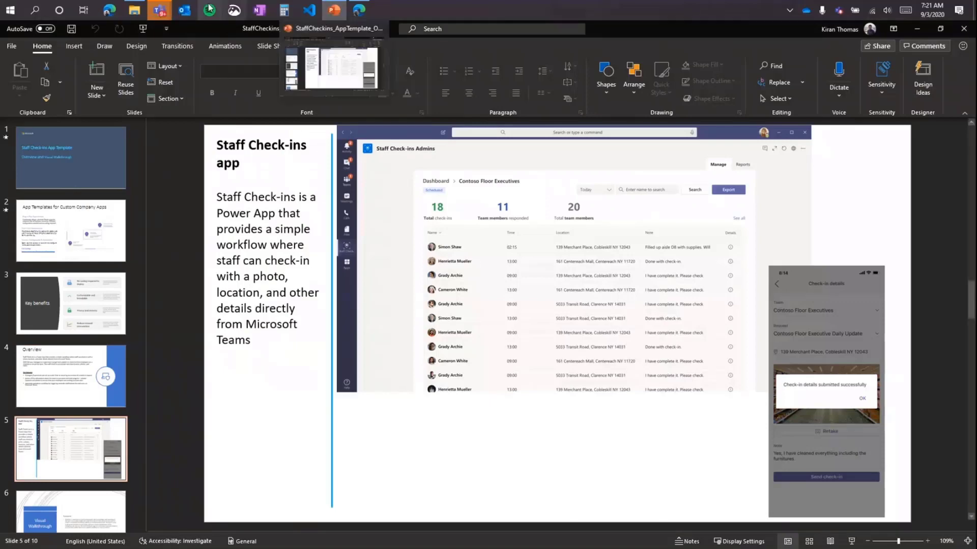
# From the App Templates docs page's Staff Check-ins section, go to its GitHub repository.
pyautogui.click(359, 10)
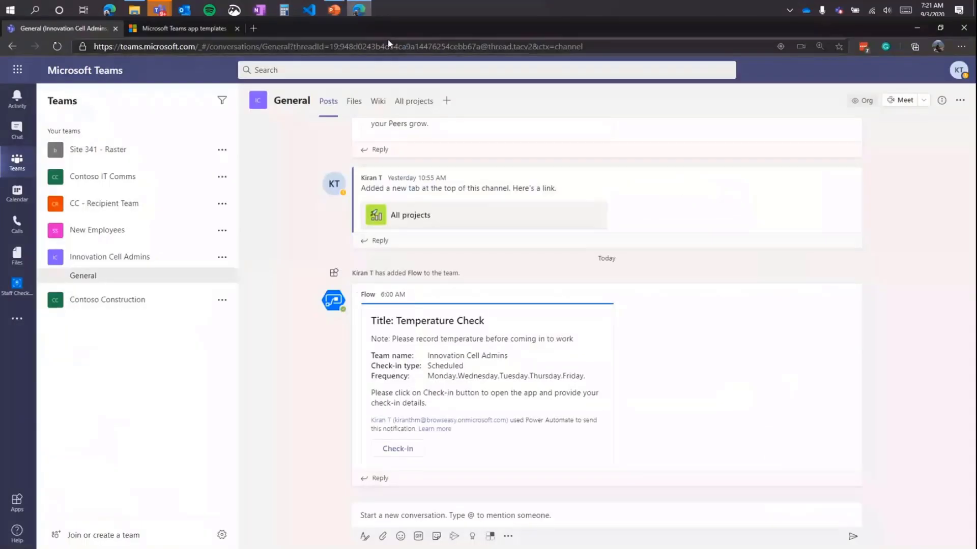
pyautogui.click(191, 32)
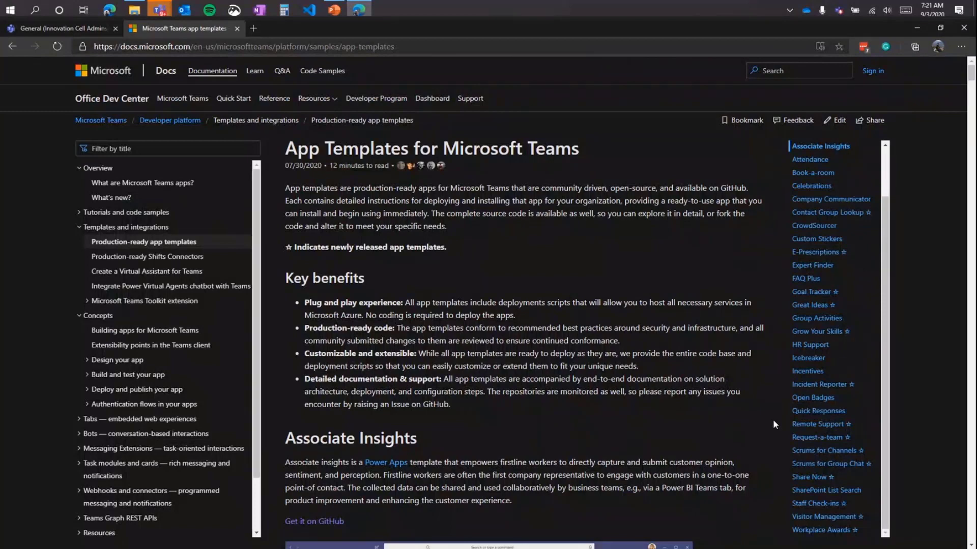
pyautogui.click(815, 503)
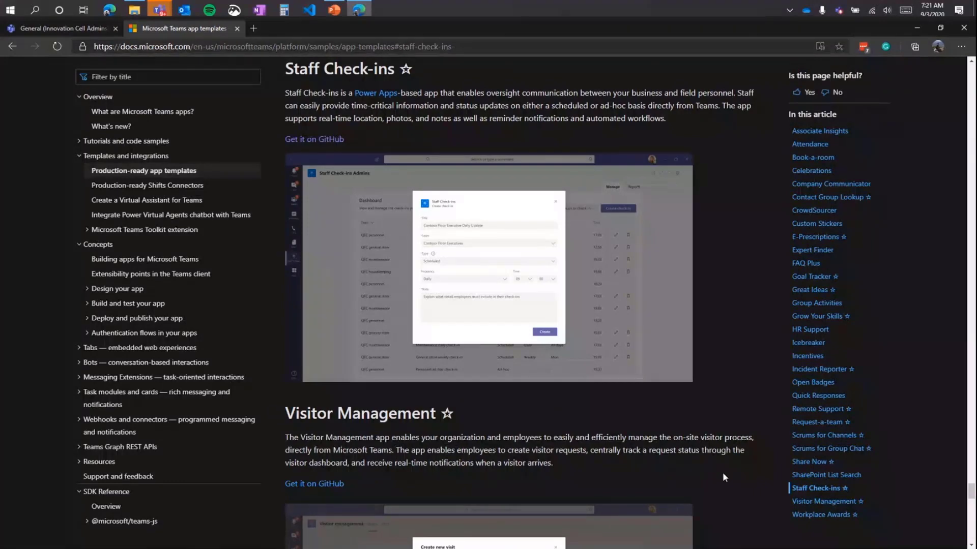
pyautogui.click(314, 140)
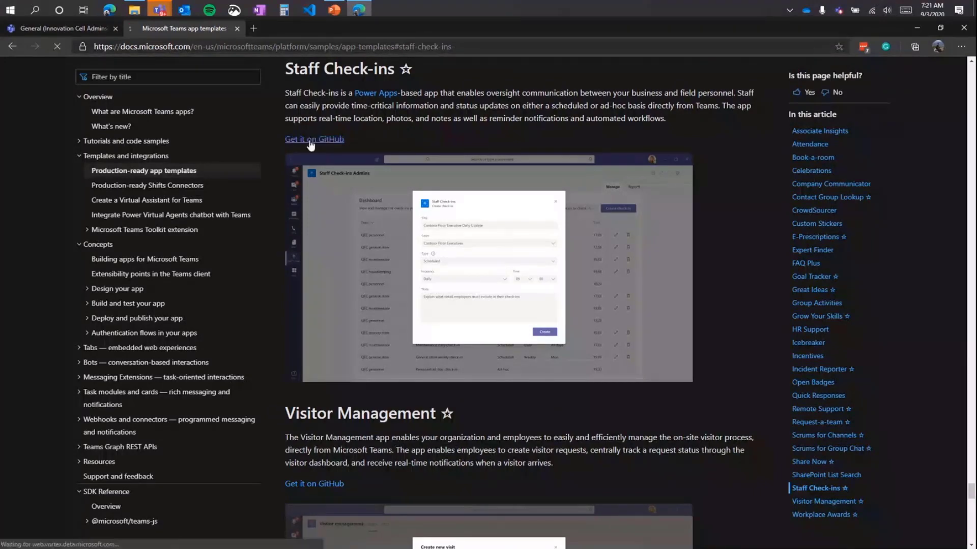
# Open the repository's Deployment guide wiki and scroll to Step 4: Import Power Apps packages.
pyautogui.scroll(-6, 135, 253)
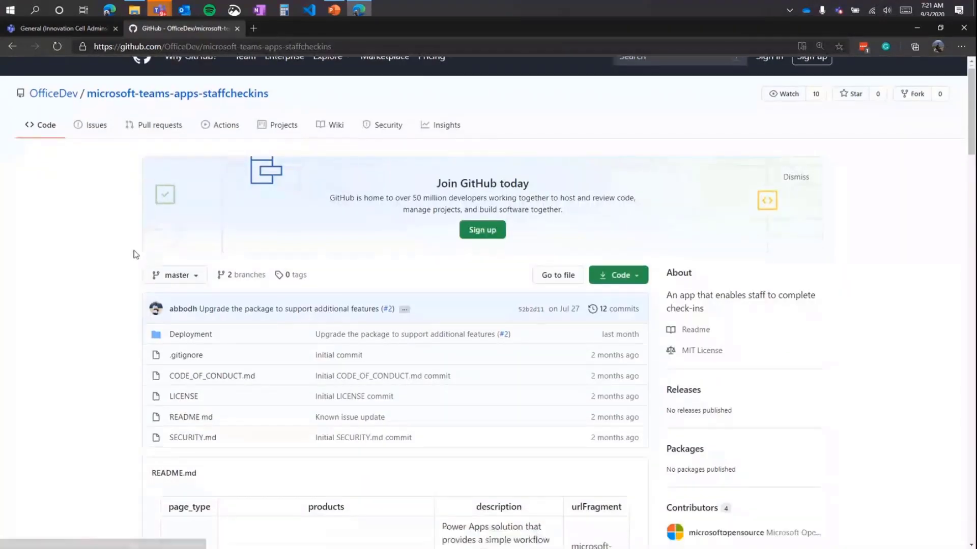
pyautogui.scroll(-2, 135, 253)
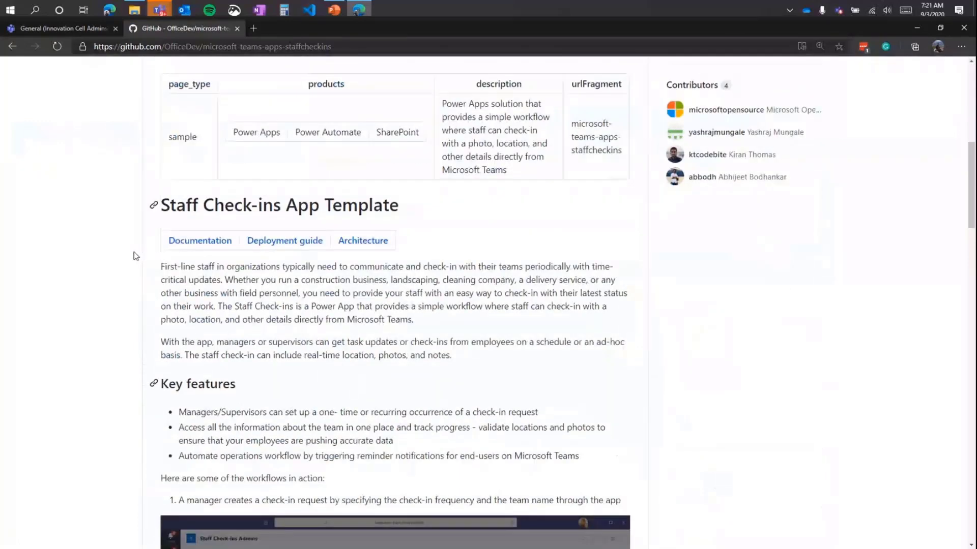
pyautogui.click(311, 243)
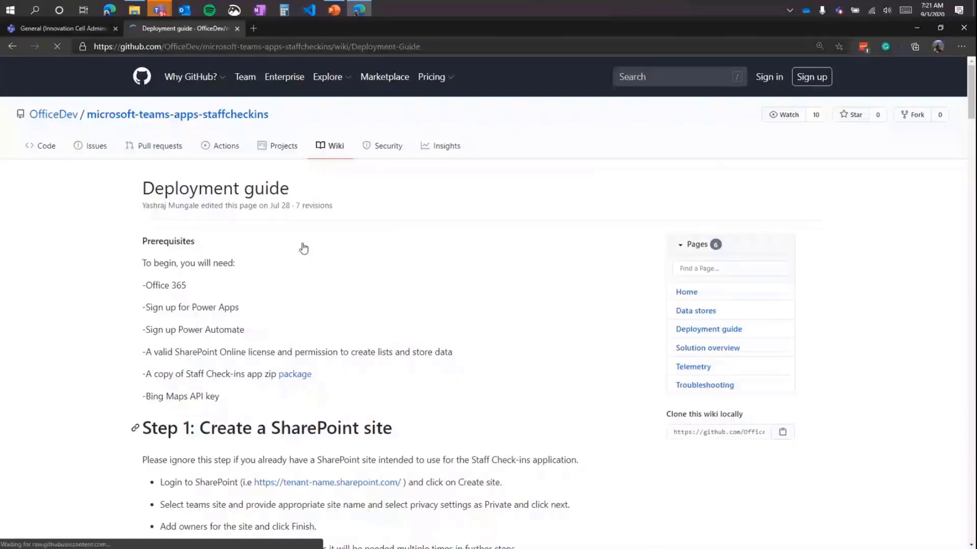
pyautogui.scroll(-10, 304, 248)
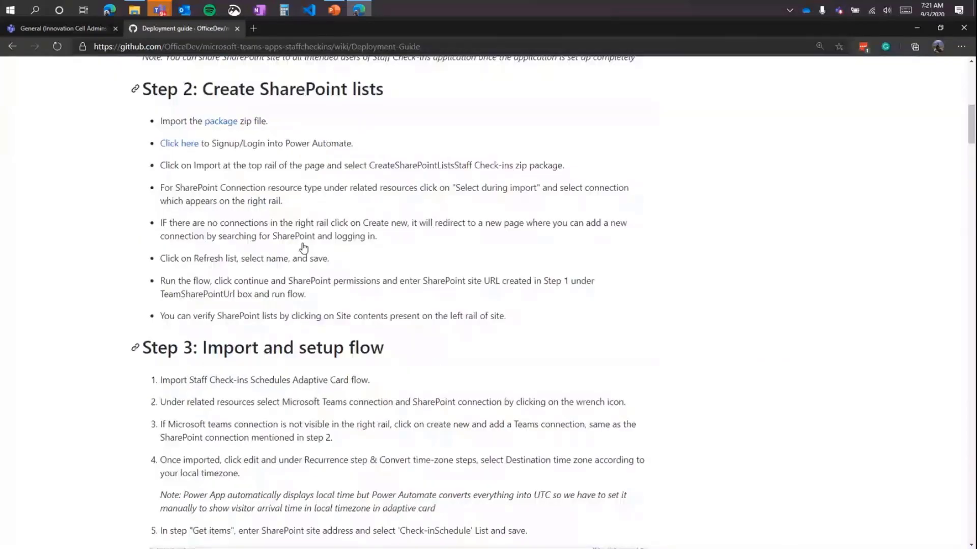
pyautogui.scroll(-10, 304, 248)
pyautogui.scroll(-5, 304, 248)
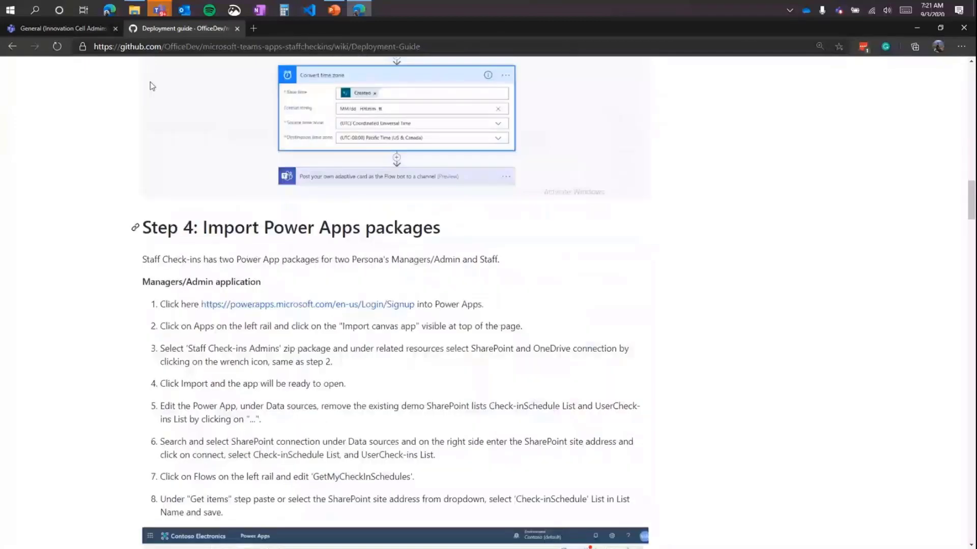
# Back in Teams, go to the Contoso Construction team's General channel.
pyautogui.click(110, 28)
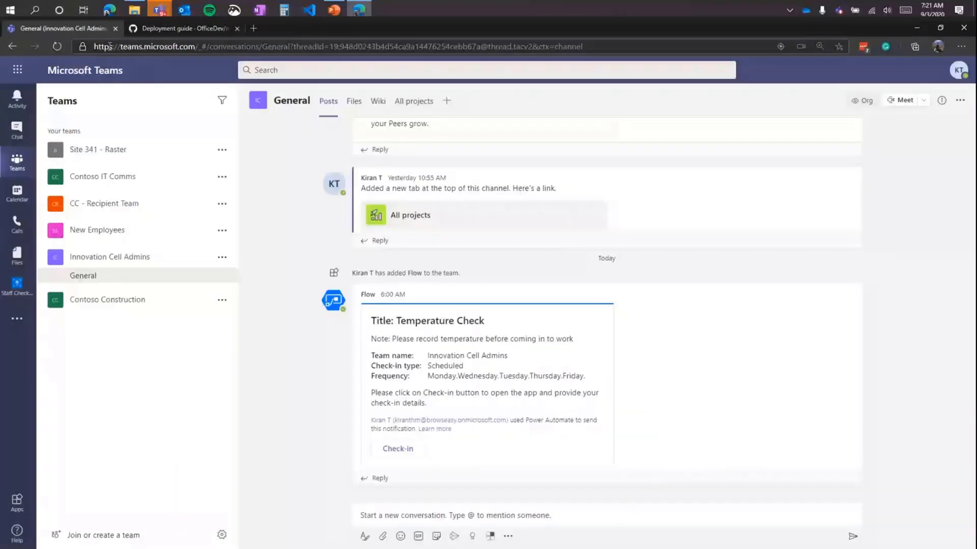
pyautogui.click(173, 299)
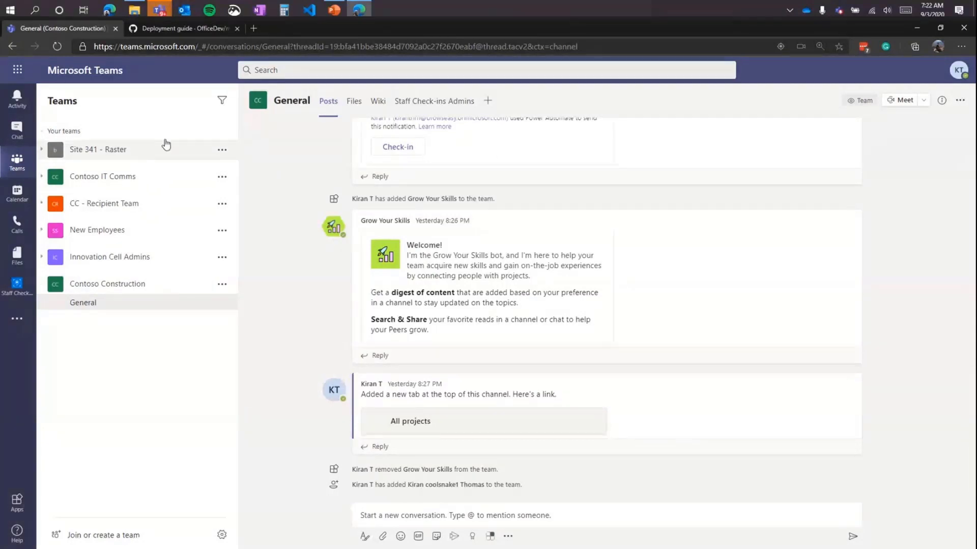
# Show the Staff Check-ins Admins dashboard's managed check-ins list.
pyautogui.click(441, 108)
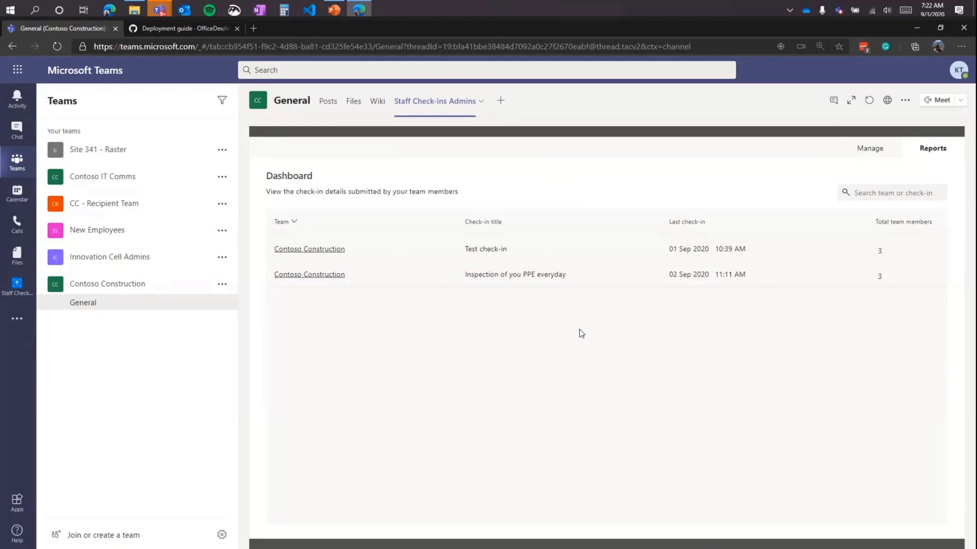
pyautogui.click(867, 149)
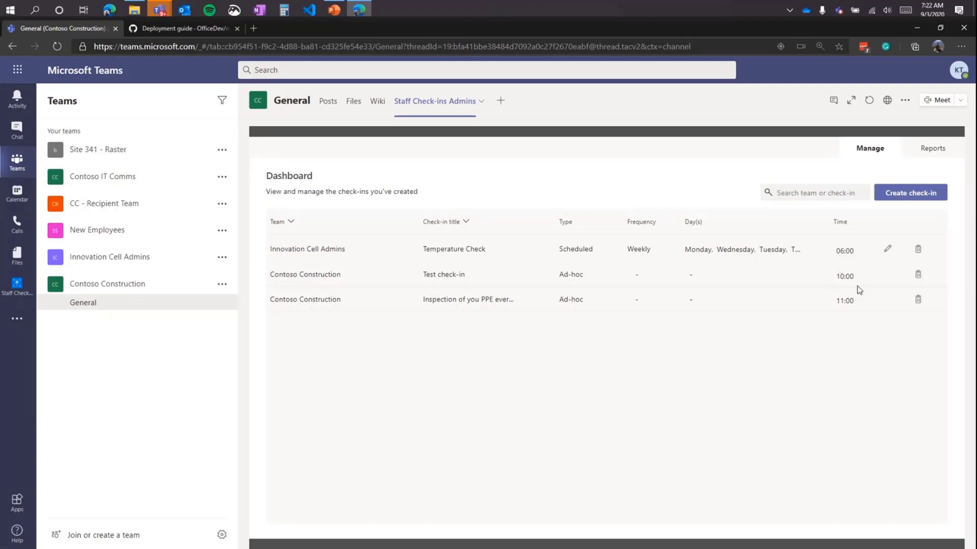
# Create an ad-hoc 'Timecard check' check-in with note 'Please check-in and check-out during your shifts.'.
pyautogui.click(898, 193)
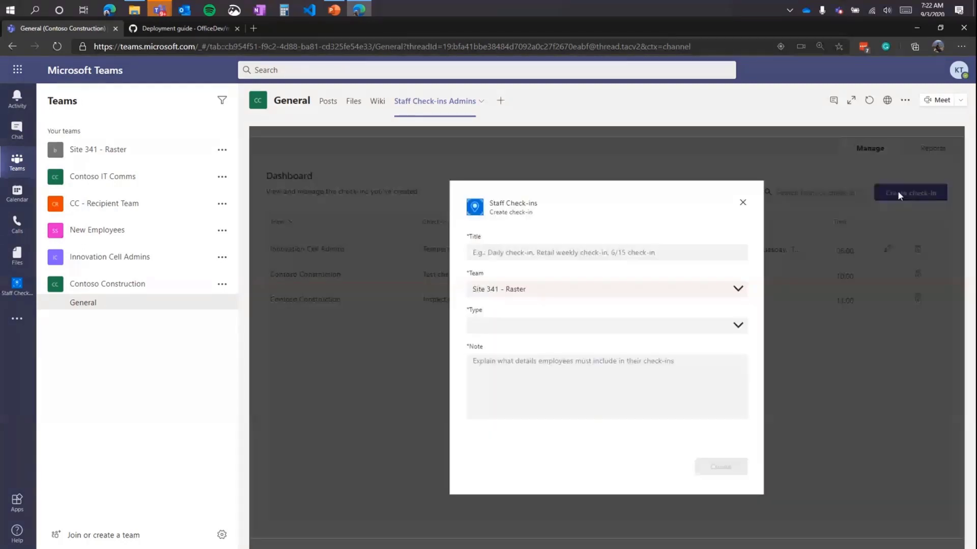
pyautogui.click(624, 250)
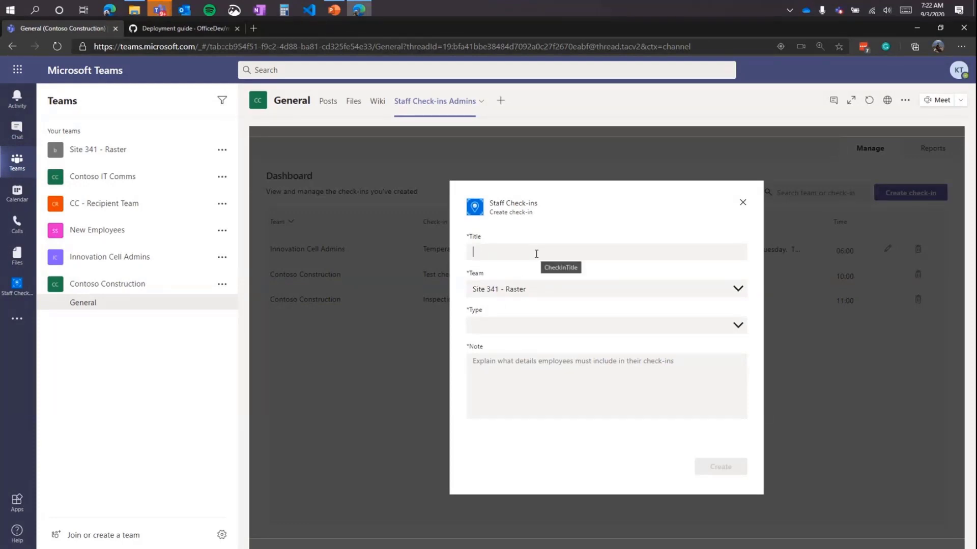
pyautogui.write('Timeca')
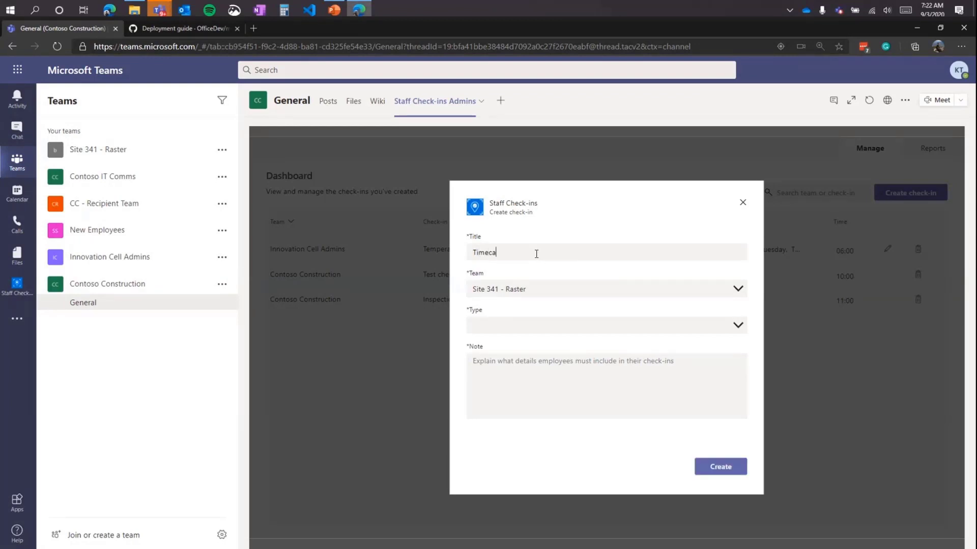
pyautogui.write('rd check')
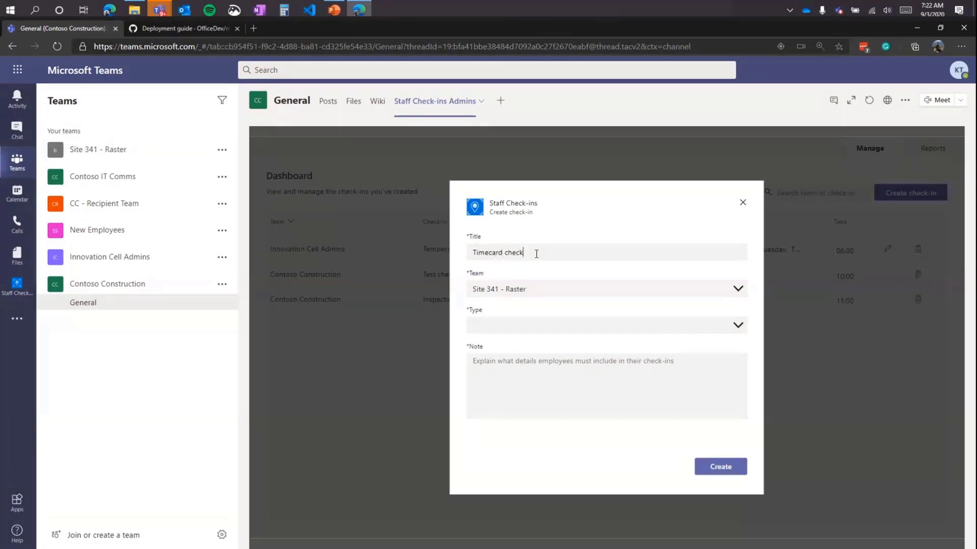
pyautogui.click(739, 327)
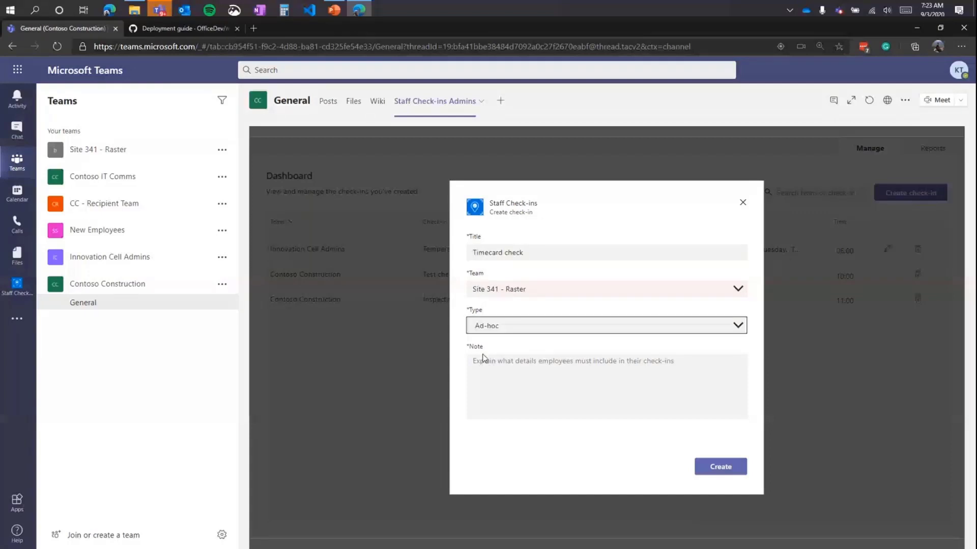
pyautogui.click(503, 370)
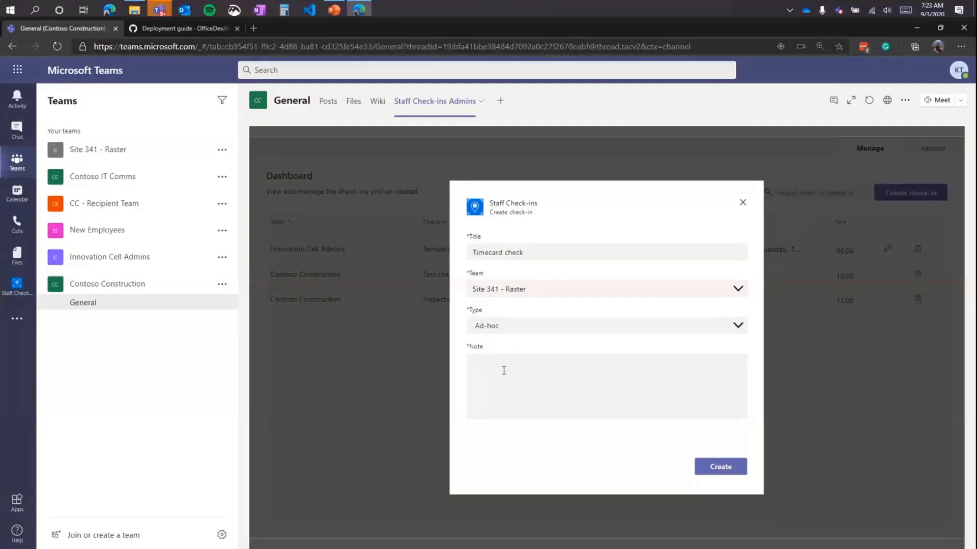
pyautogui.write('Please check-in and check-out during your shifts')
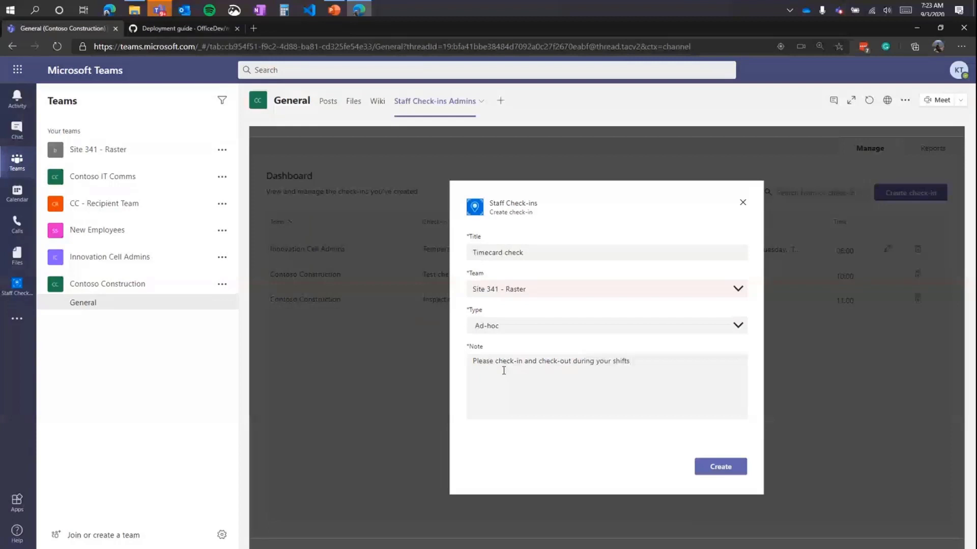
pyautogui.write('.')
pyautogui.click(702, 469)
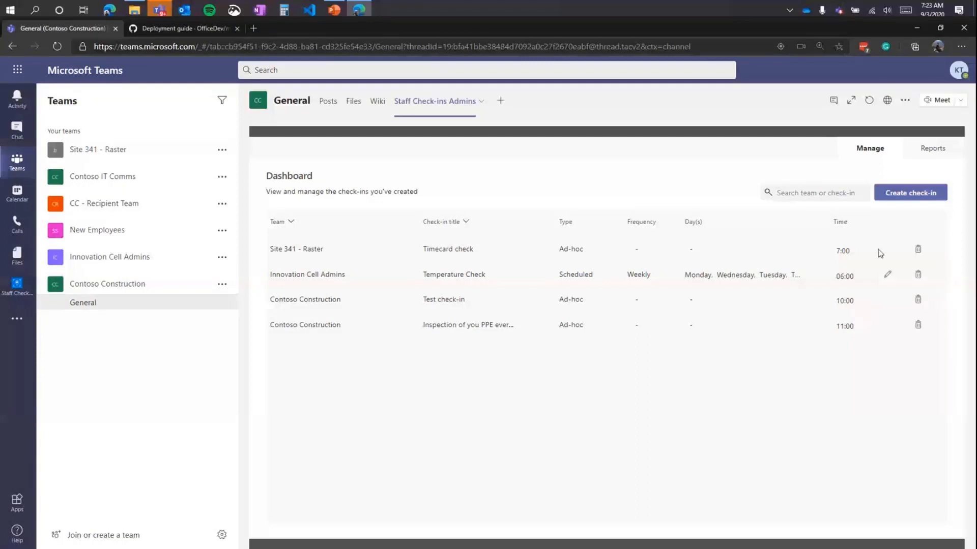
# Start searching the dashboard's list of check-ins.
pyautogui.click(796, 196)
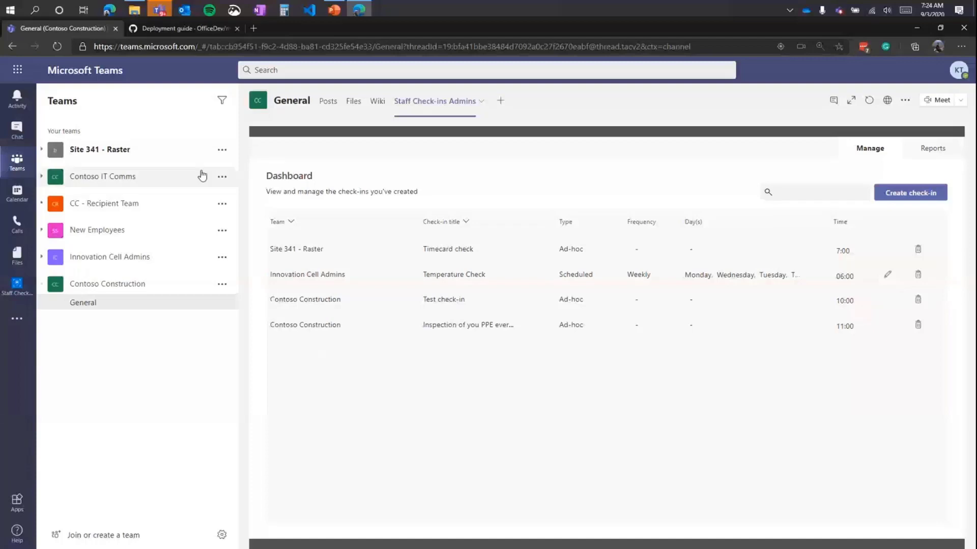
# Go to the Site 341 - Raster team's General channel showing the Timecard check card.
pyautogui.click(173, 158)
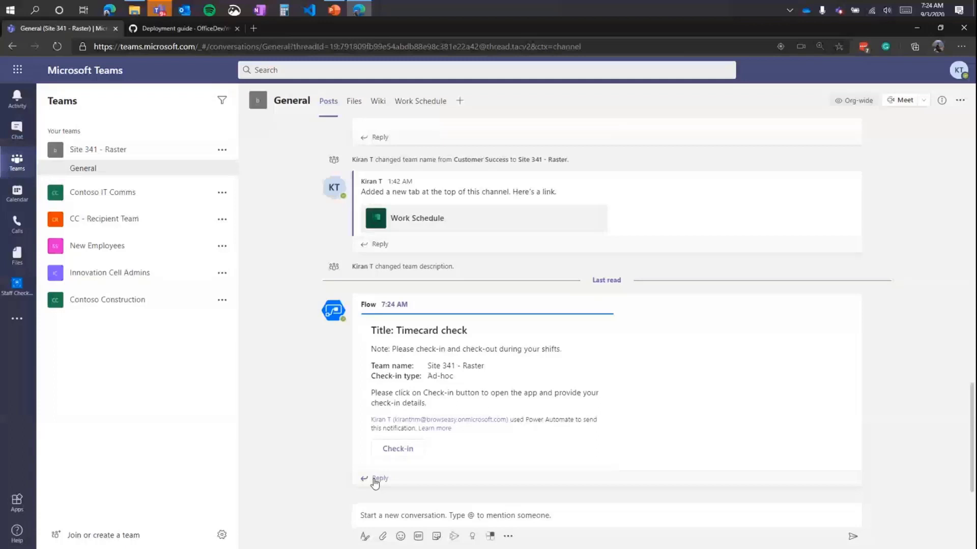
# Begin a reply to the Timecard check notification card.
pyautogui.click(375, 480)
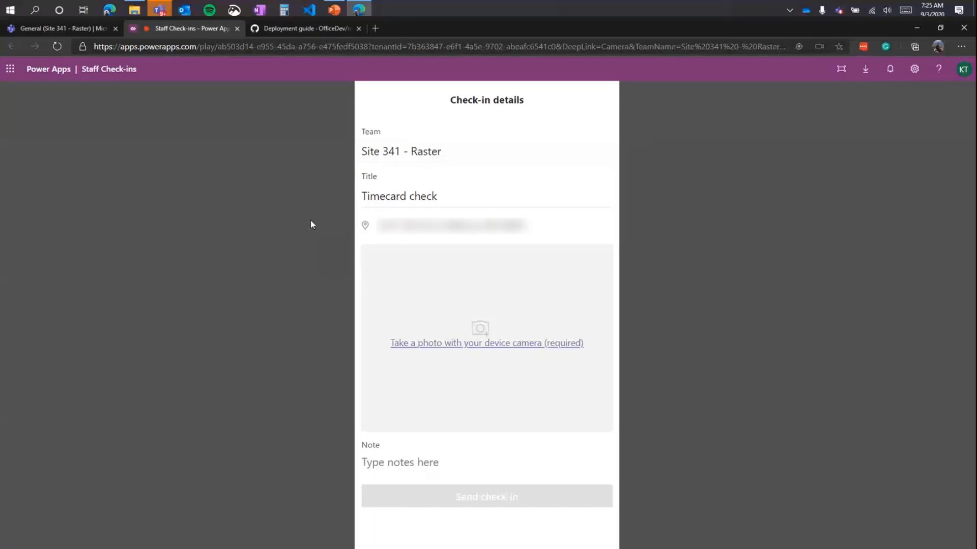
# Capture the check-in photo, add the note 'Starting my shift', and send the Timecard check.
pyautogui.click(531, 341)
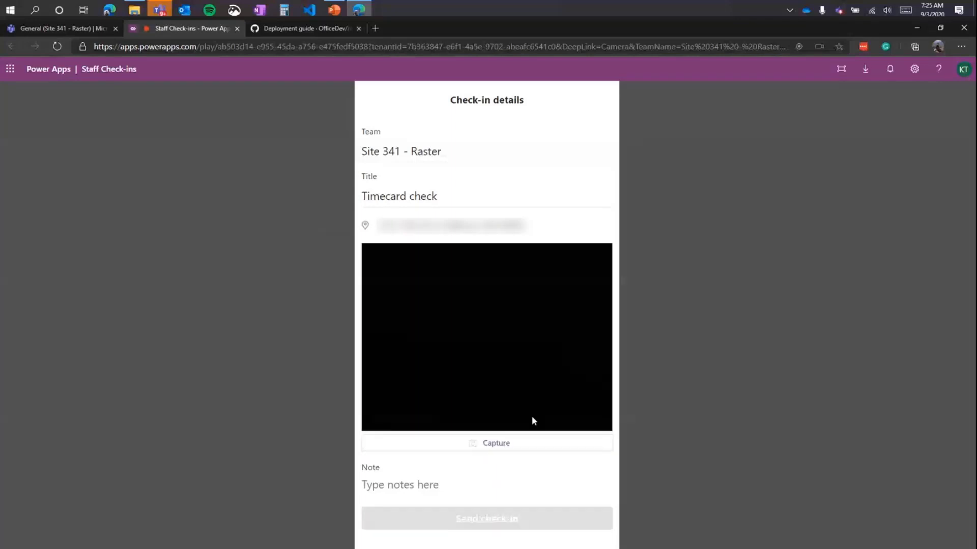
pyautogui.click(532, 418)
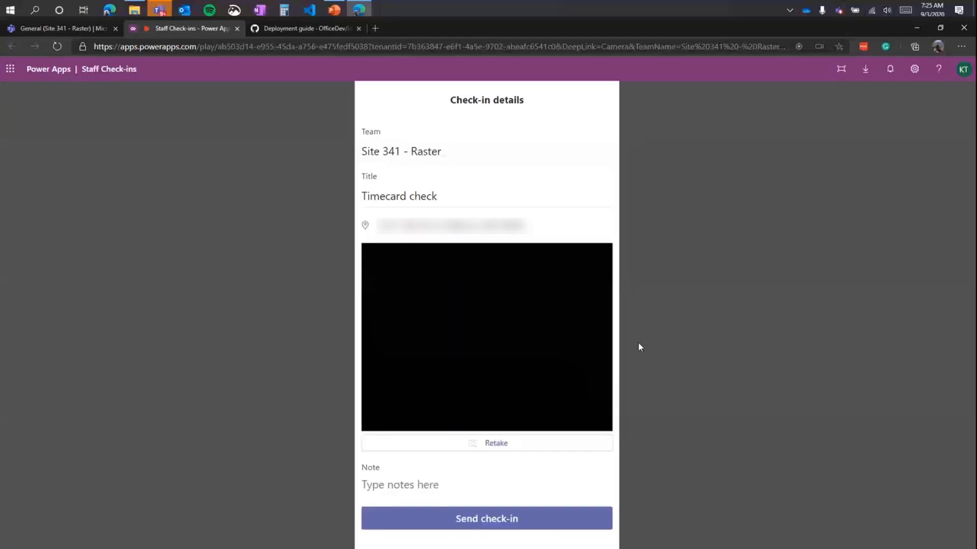
pyautogui.click(509, 493)
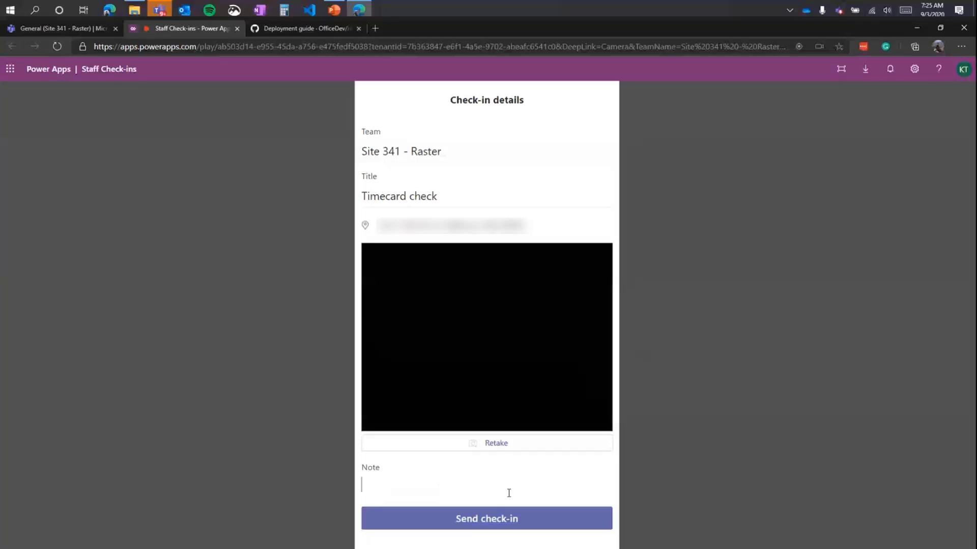
pyautogui.write('Starting')
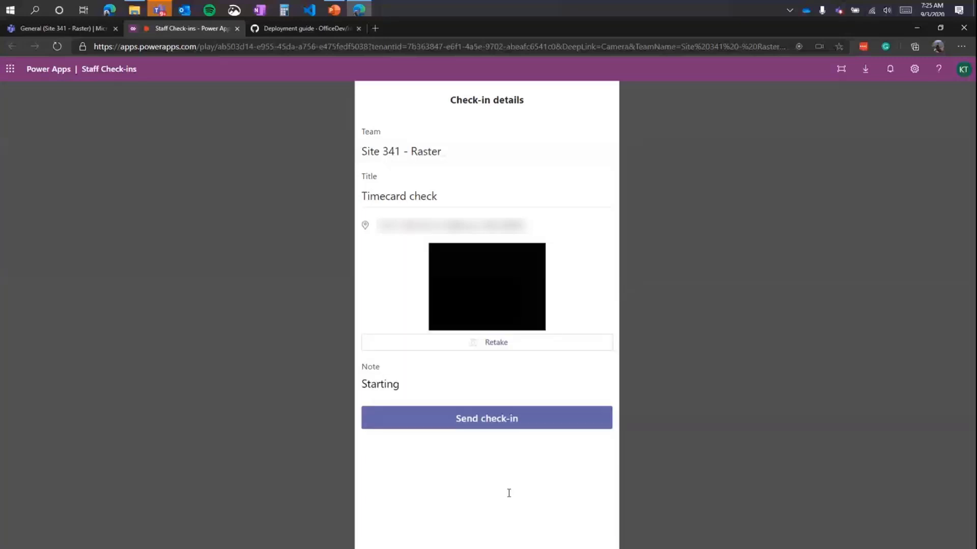
pyautogui.write(' my shift')
pyautogui.click(480, 426)
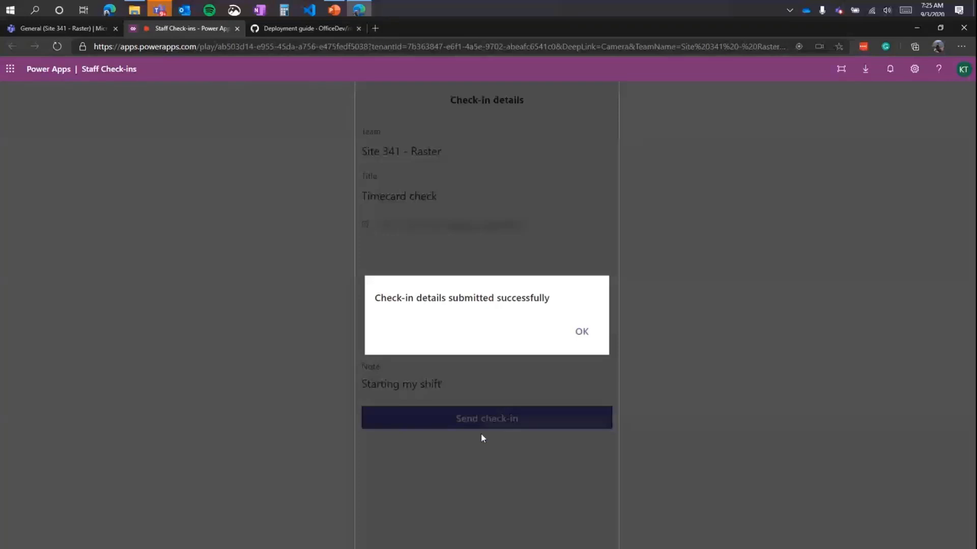
pyautogui.click(581, 333)
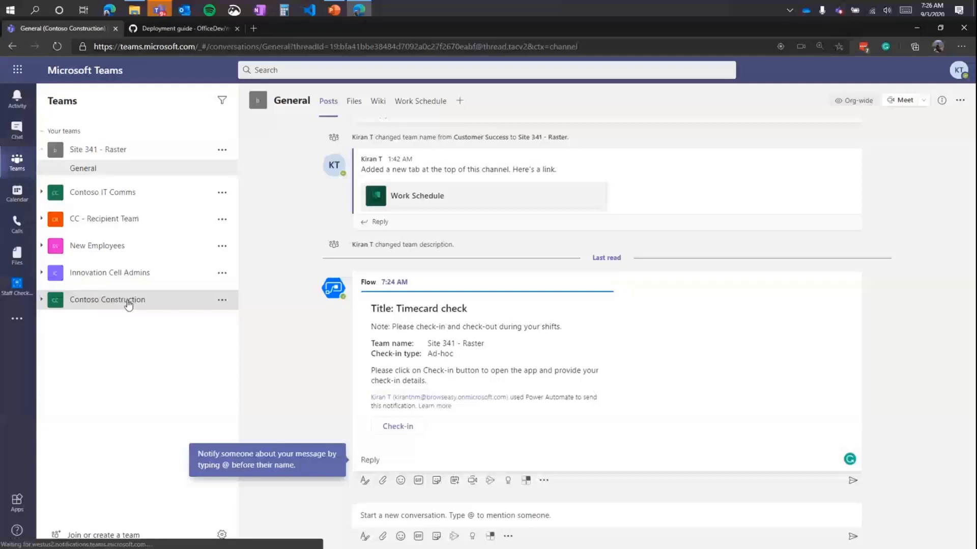
# From Contoso Construction's General channel, open the Staff Check-ins Admins dashboard showing the 07:25 AM Timecard check.
pyautogui.click(128, 305)
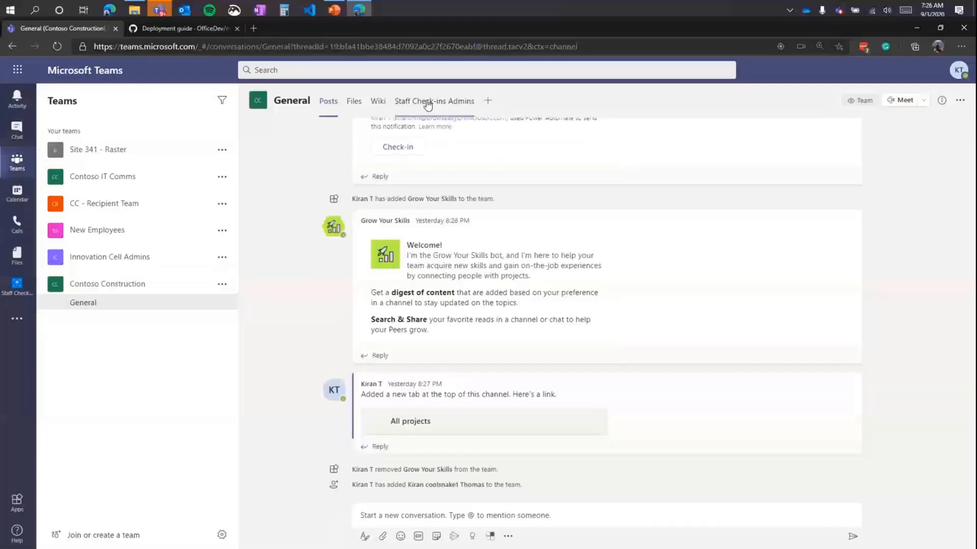
pyautogui.click(427, 103)
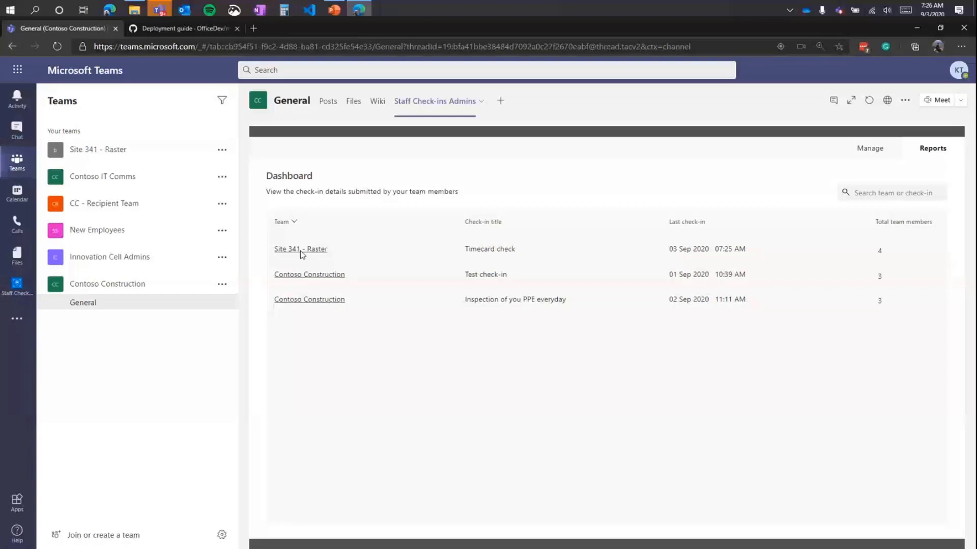
# Open the Site 341 - Raster Timecard check report, view the 07:25 check-in's details, then list the date ranges.
pyautogui.click(302, 252)
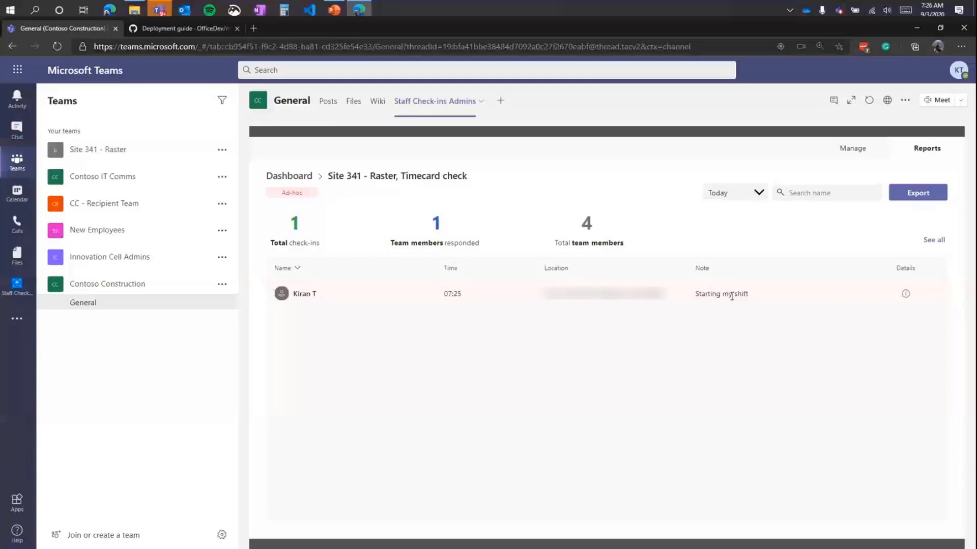
pyautogui.click(731, 295)
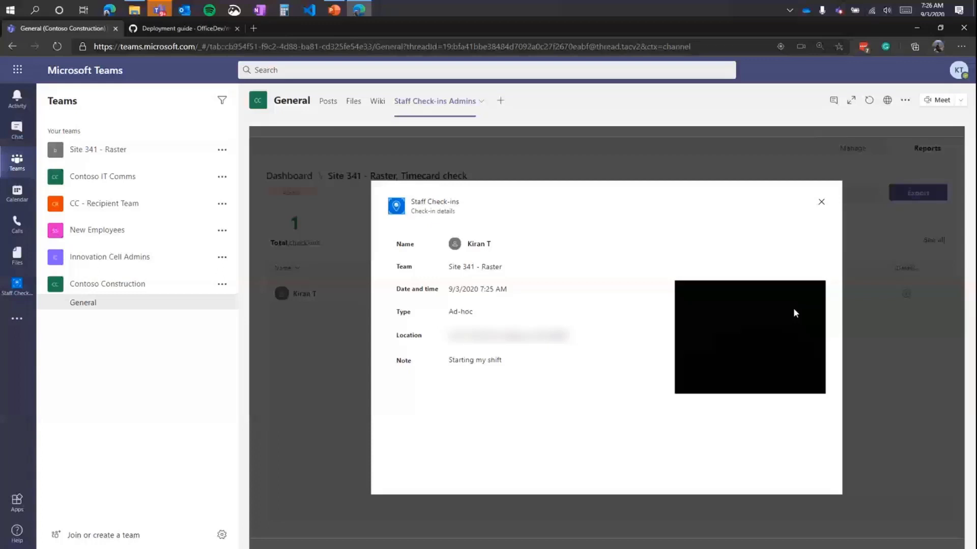
pyautogui.press('Escape')
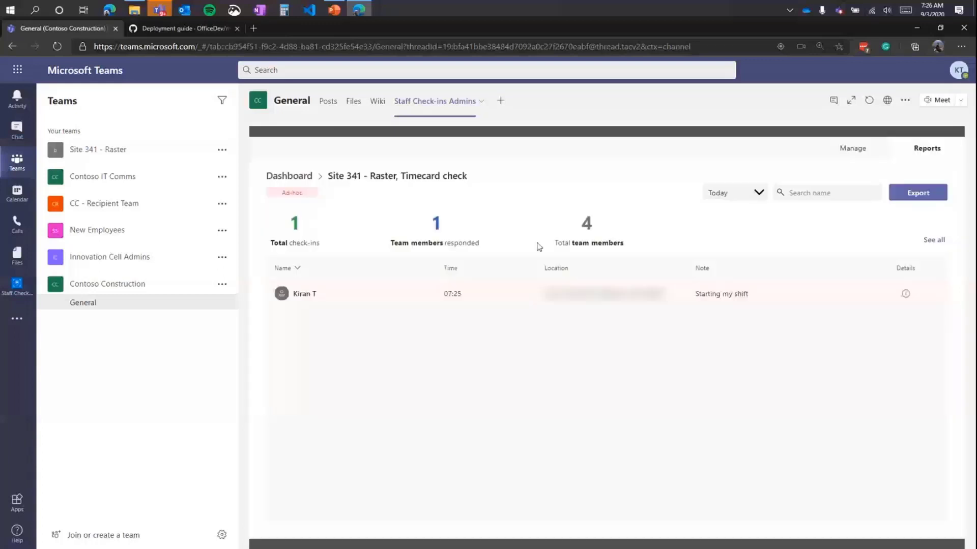
pyautogui.click(757, 195)
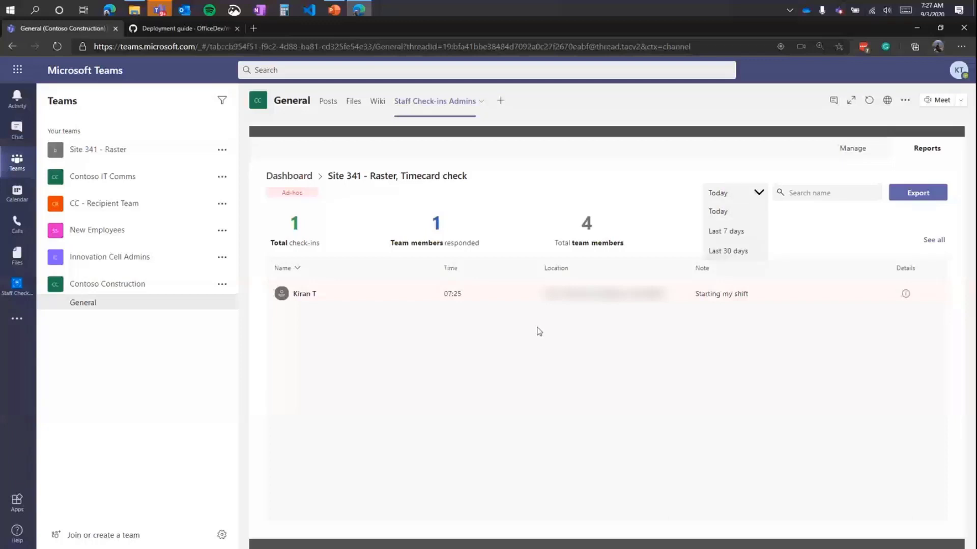
# Switch to the GitHub deployment guide and open the Staff Check-ins wiki's Solution overview page.
pyautogui.click(193, 30)
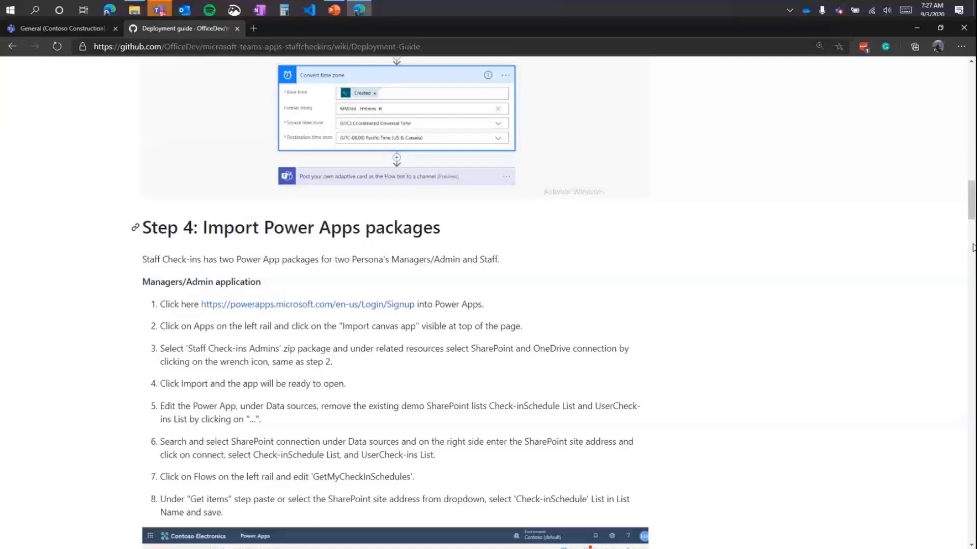
pyautogui.scroll(20, 787, 360)
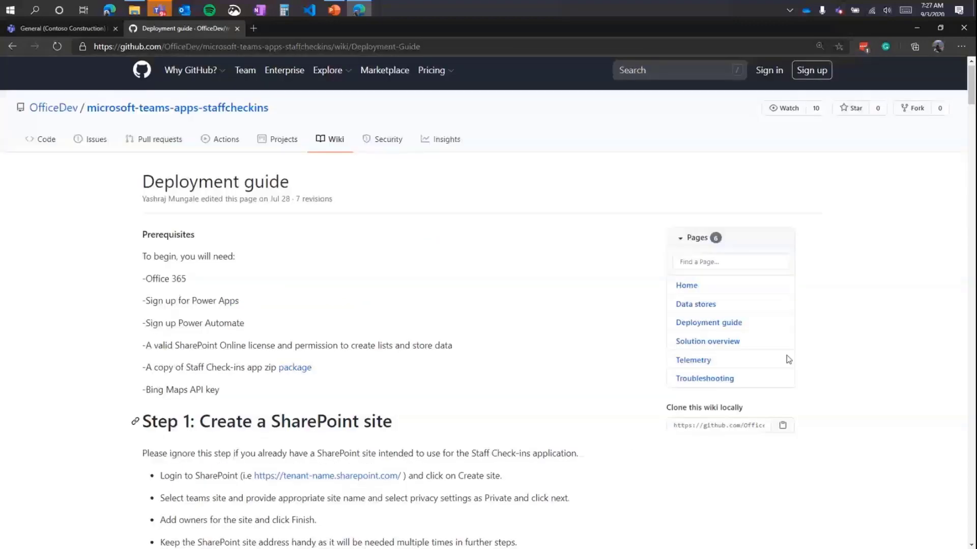
pyautogui.click(719, 347)
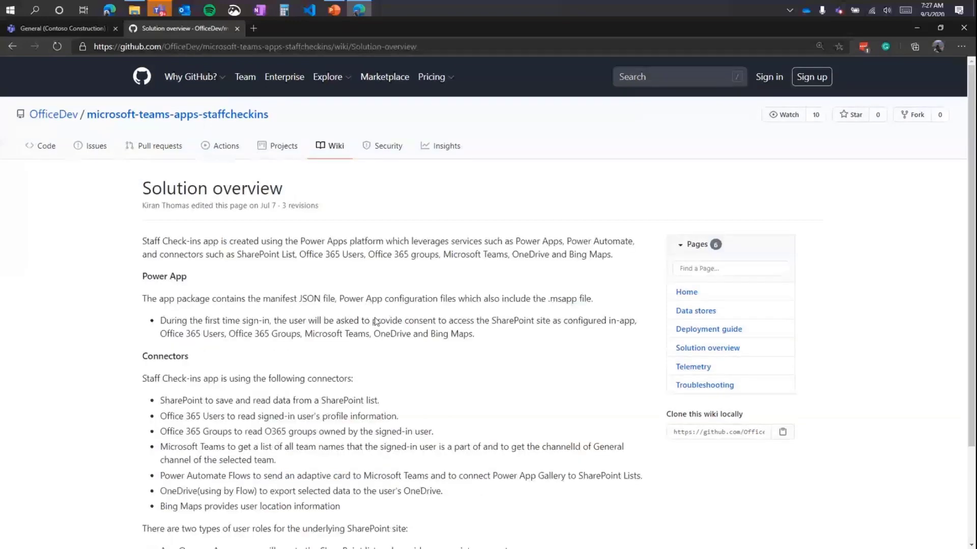